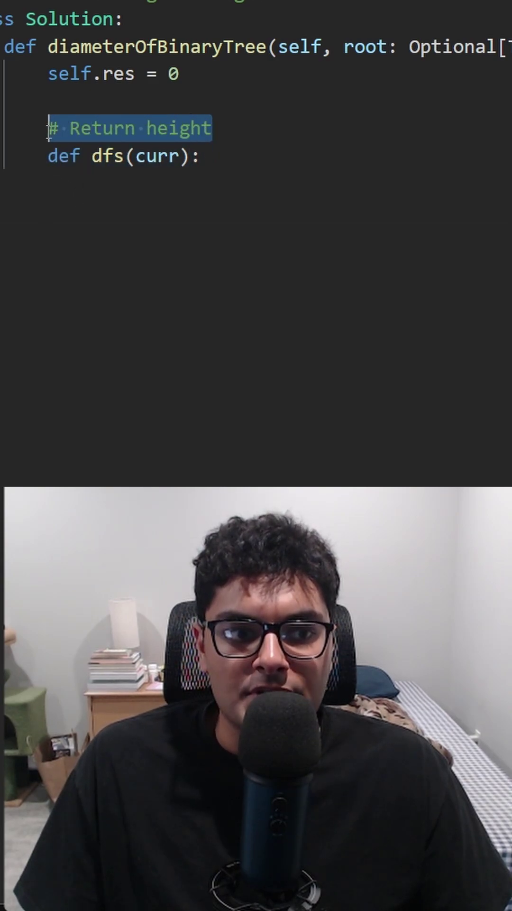
# - Call dfs(root) in the main method and return self.res
pyautogui.moveTo(248, 74); pyautogui.dragTo(58, 74)
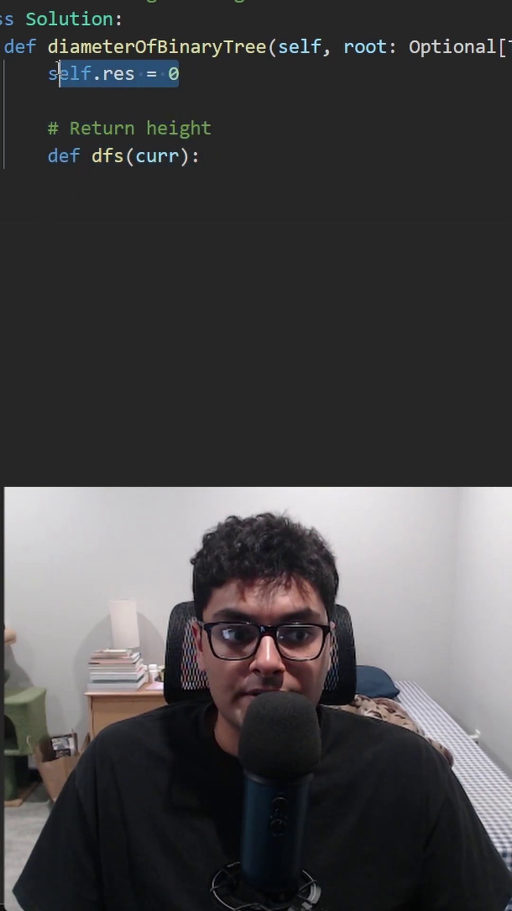
pyautogui.click(95, 244)
pyautogui.write('dfs')
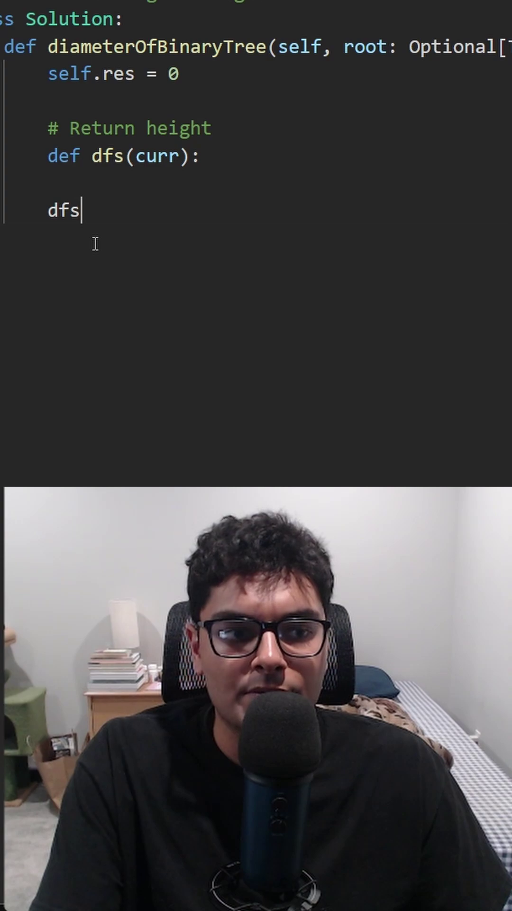
pyautogui.write('(root)')
pyautogui.press('Return')
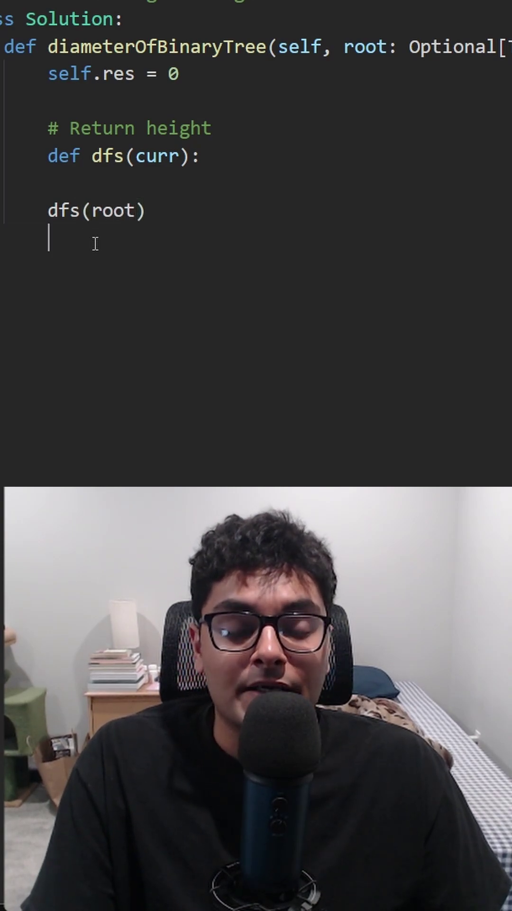
pyautogui.write('return selfr')
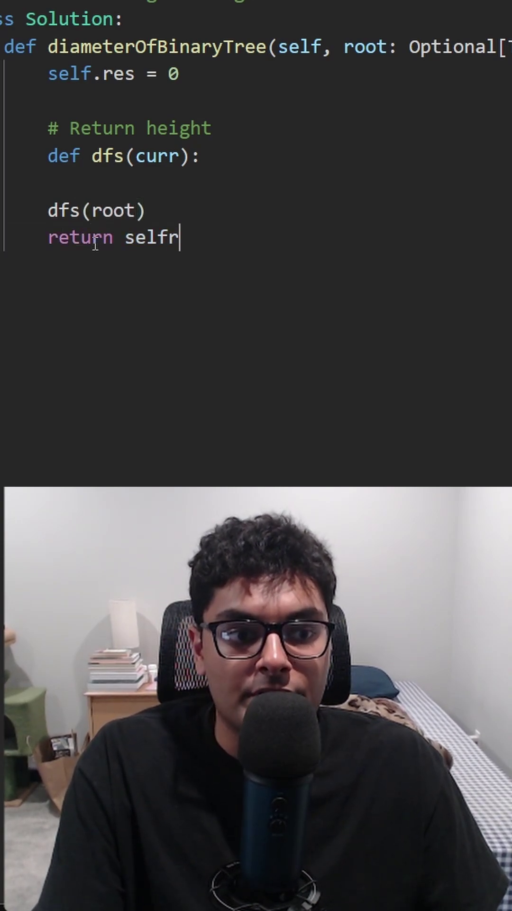
pyautogui.press('BackSpace')
pyautogui.write('.res = ')
pyautogui.write('0')
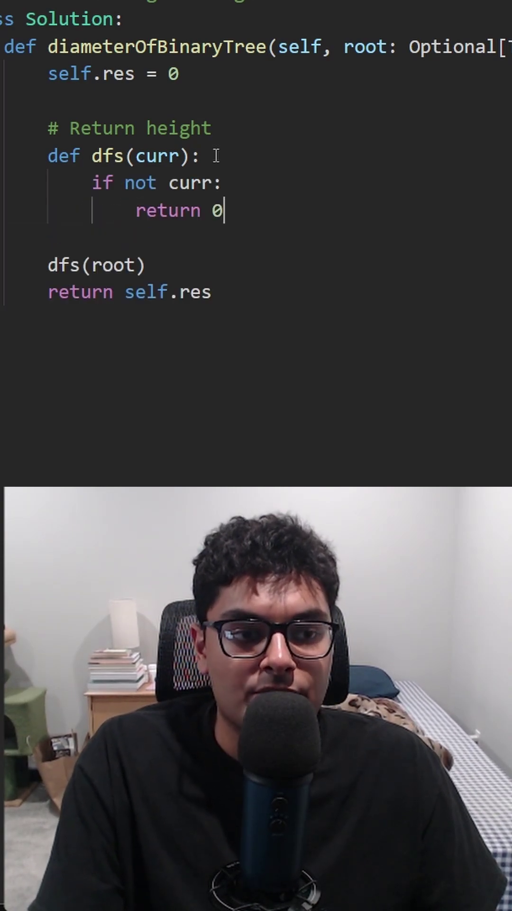
# - Make dfs return 0 for empty nodes, recurse into left and right, and return max(left, right)
pyautogui.press('Return')
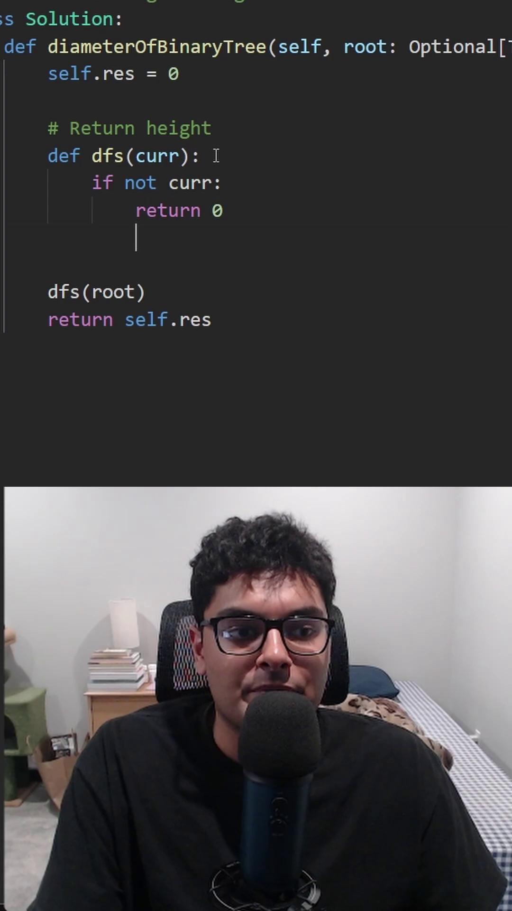
pyautogui.write('left = ')
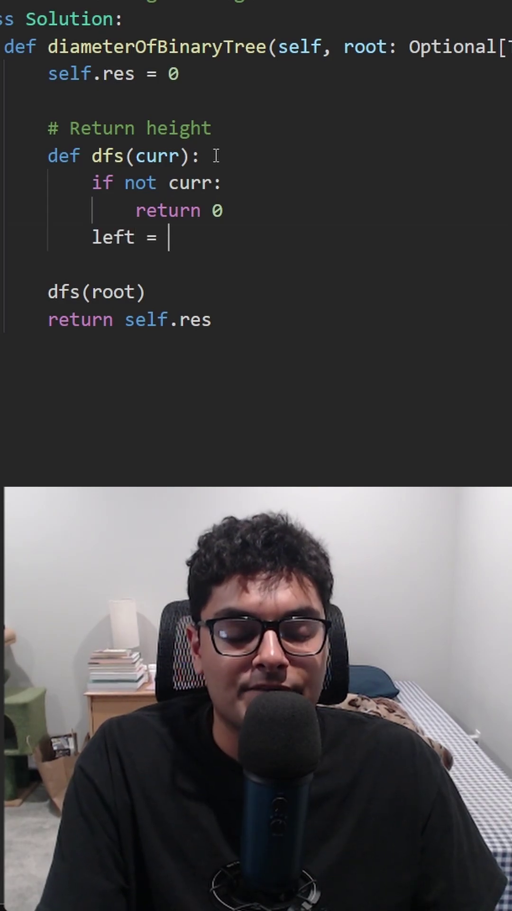
pyautogui.write('dfs(curr.left)')
pyautogui.press('Return')
pyautogui.write('right = dfs(curr.right)')
pyautogui.press('Return')
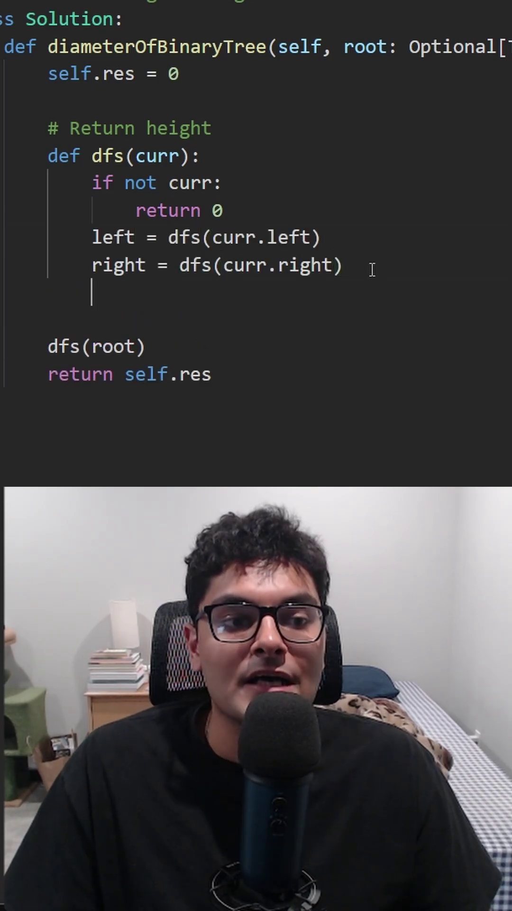
pyautogui.press('Return')
pyautogui.write('return ')
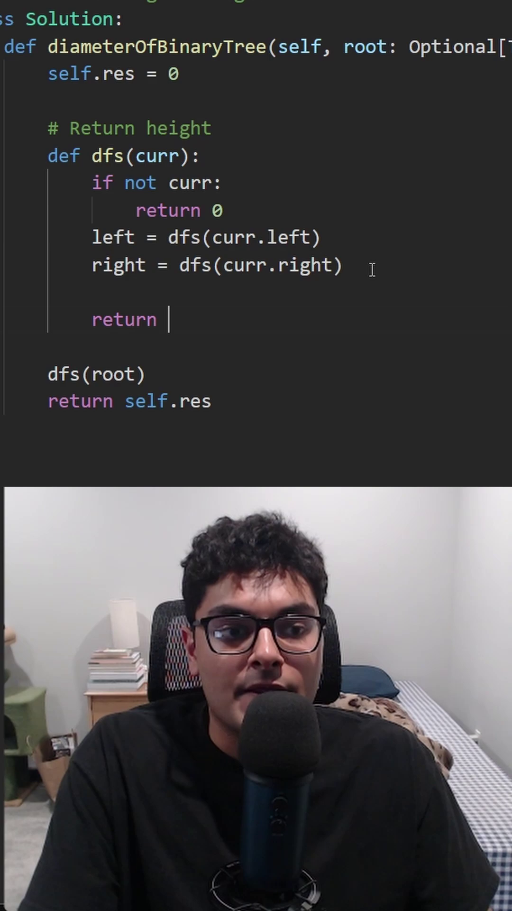
pyautogui.write('max(left, right')
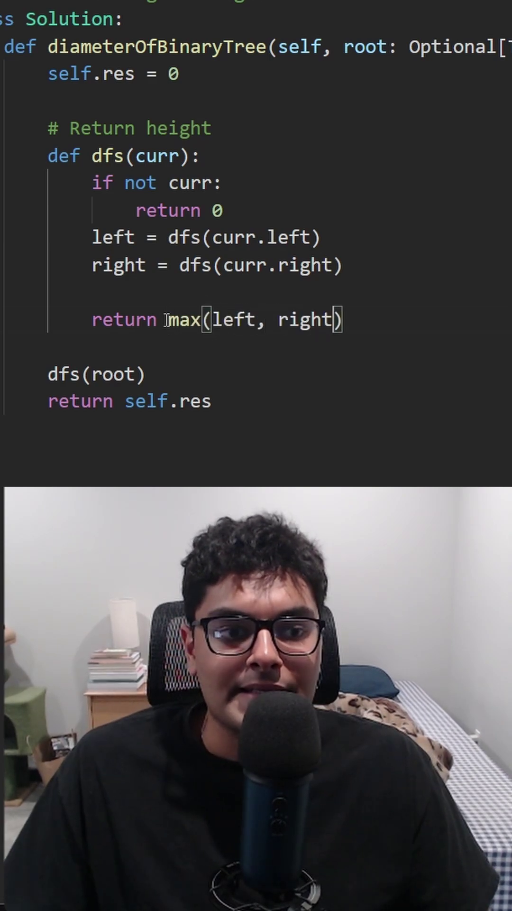
# - Make dfs return 1 + max(left, right) and update self.res to max(self.res, left + right)
pyautogui.moveTo(169, 319); pyautogui.dragTo(342, 319)
pyautogui.click(161, 156)
pyautogui.doubleClick(158, 156)
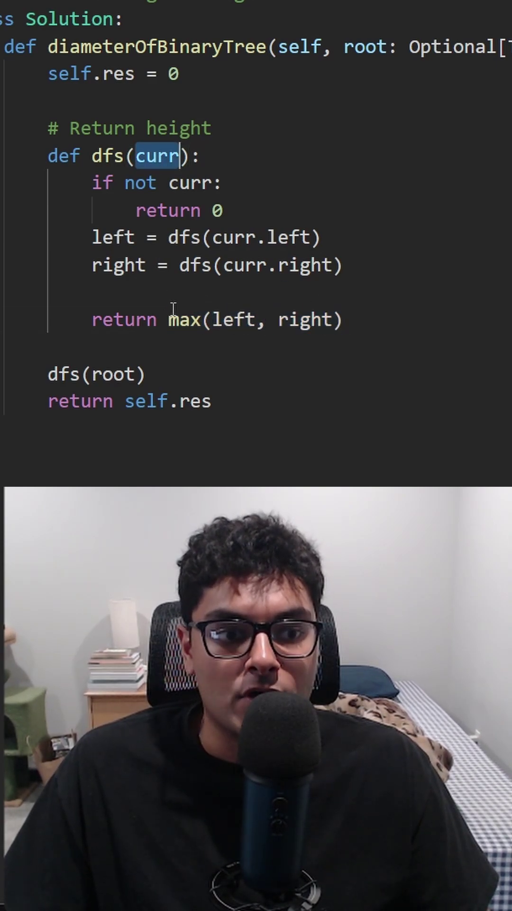
pyautogui.click(168, 319)
pyautogui.write('1 +')
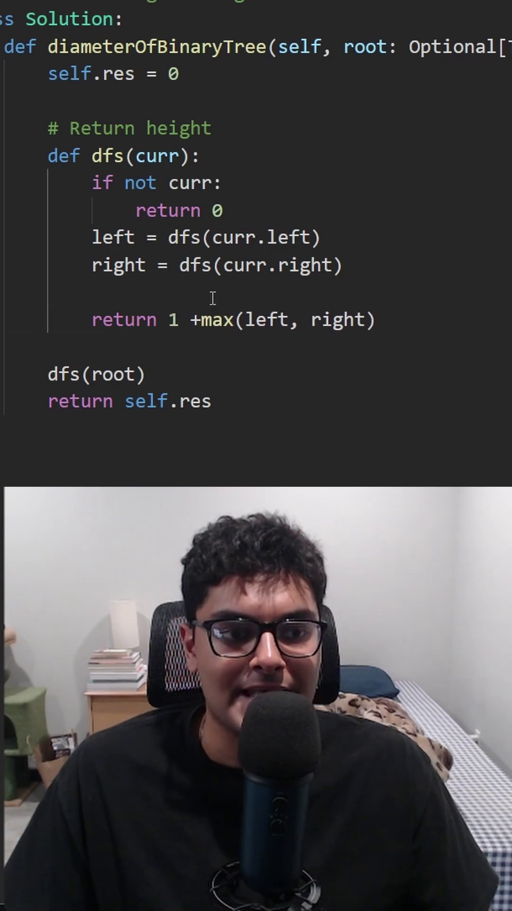
pyautogui.moveTo(399, 322); pyautogui.dragTo(202, 319)
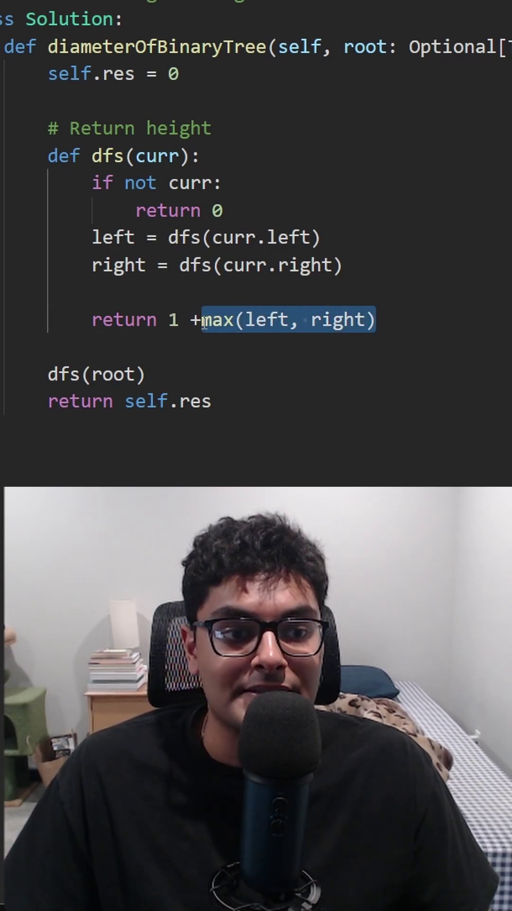
pyautogui.click(203, 320)
pyautogui.moveTo(212, 401); pyautogui.dragTo(147, 401)
pyautogui.click(142, 297)
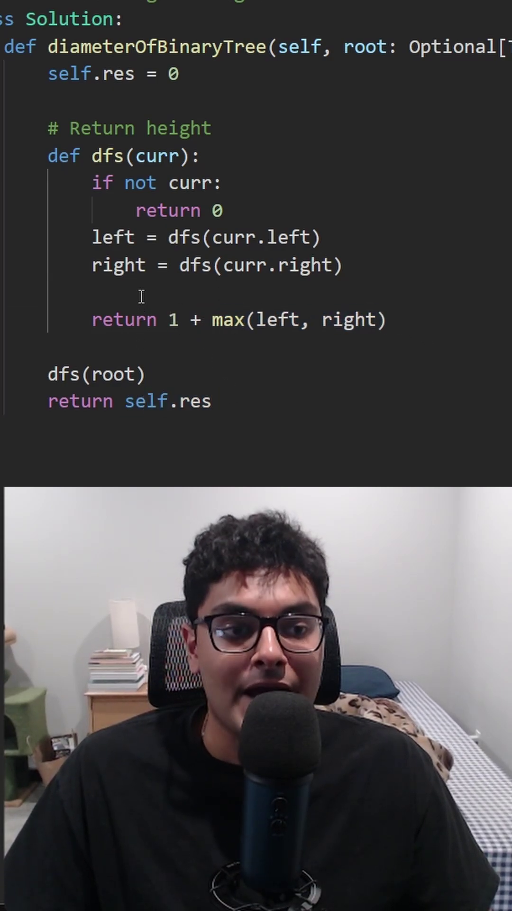
pyautogui.write('self.res = max(self.res')
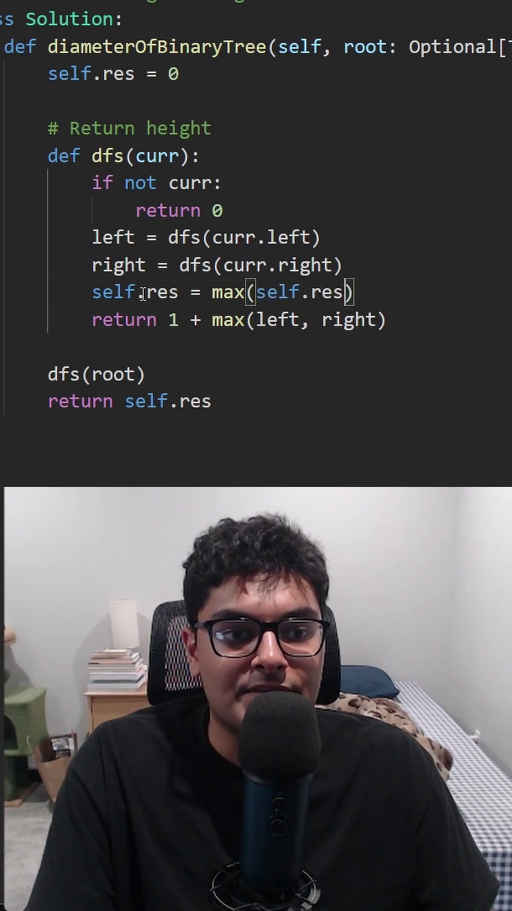
pyautogui.write(', left + r')
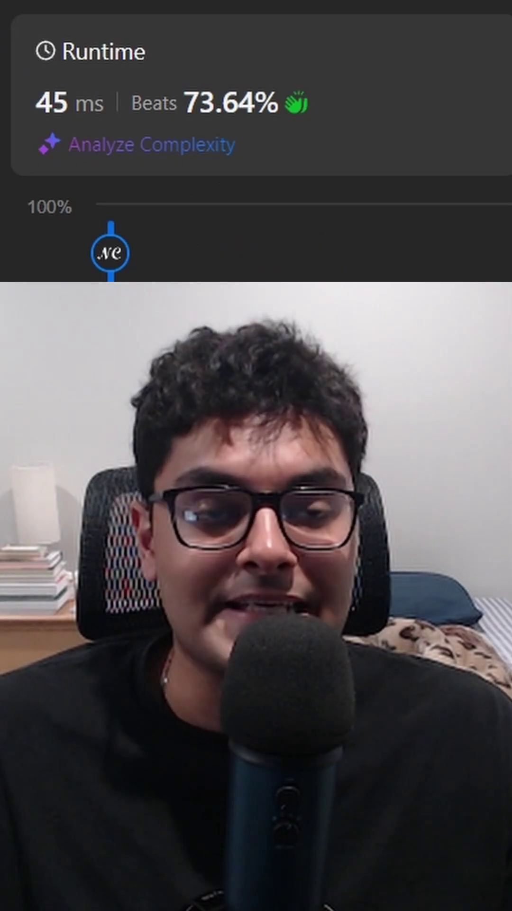